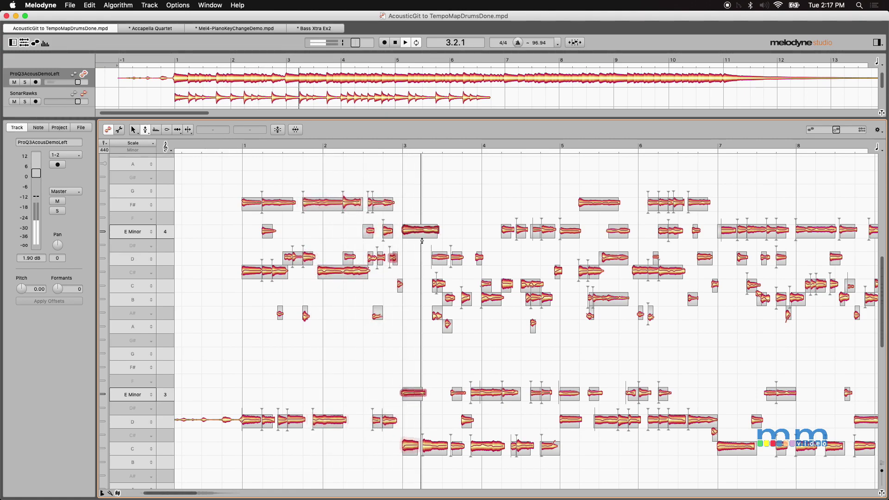
Stop playback, select the audio of the ProQ3AcousDemoLeft track, and play the guitar recording from just before bar 1.
{"action": "key", "text": "space"}
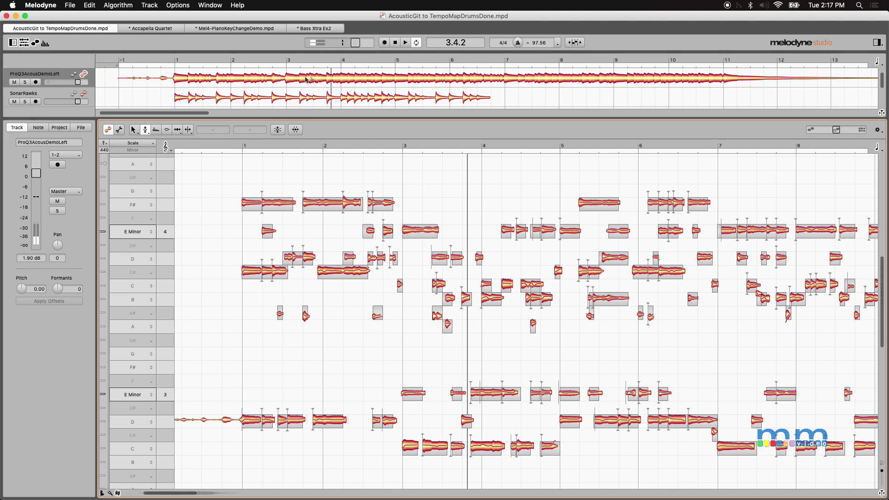
{"action": "left_click", "coordinate": [180, 86]}
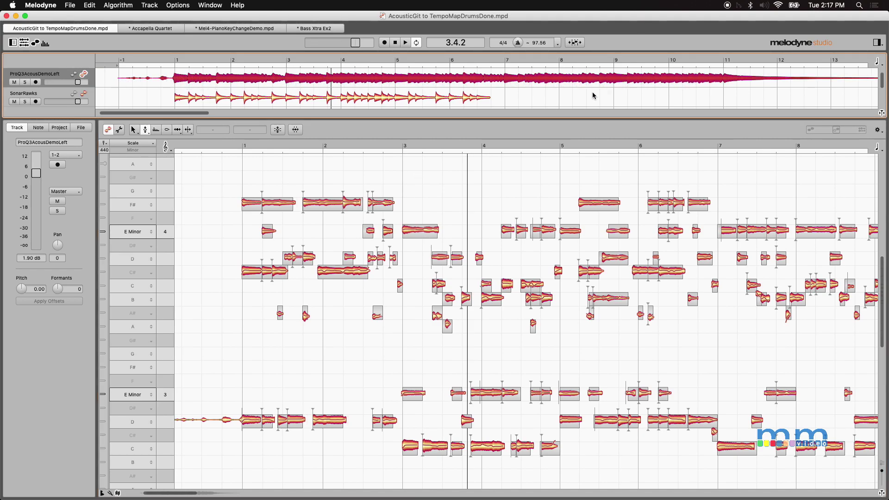
{"action": "left_click", "coordinate": [237, 147]}
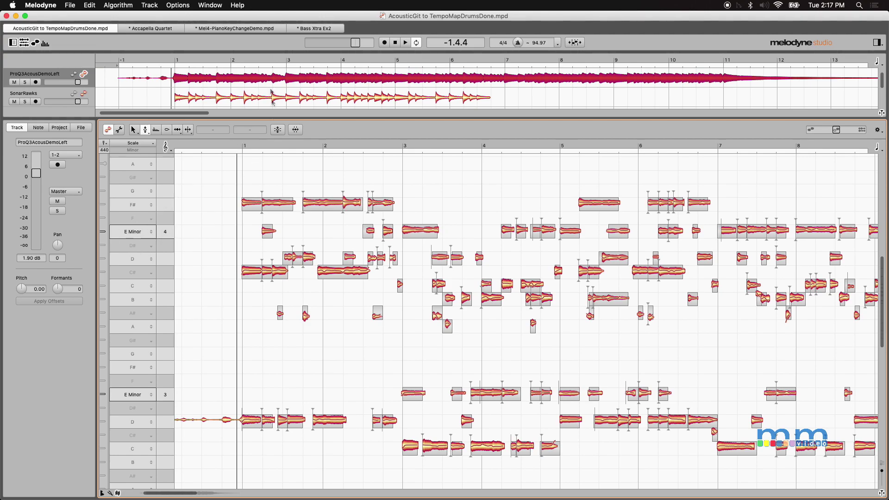
Switch to the Accapella Quartet project, listen to the passage from bar 1, and select the track's audio.
{"action": "left_click", "coordinate": [156, 30]}
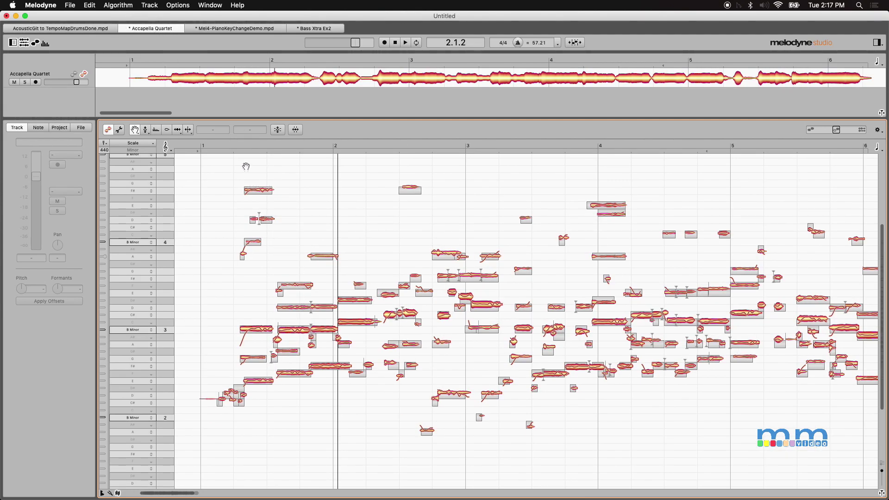
{"action": "double_click", "coordinate": [234, 149]}
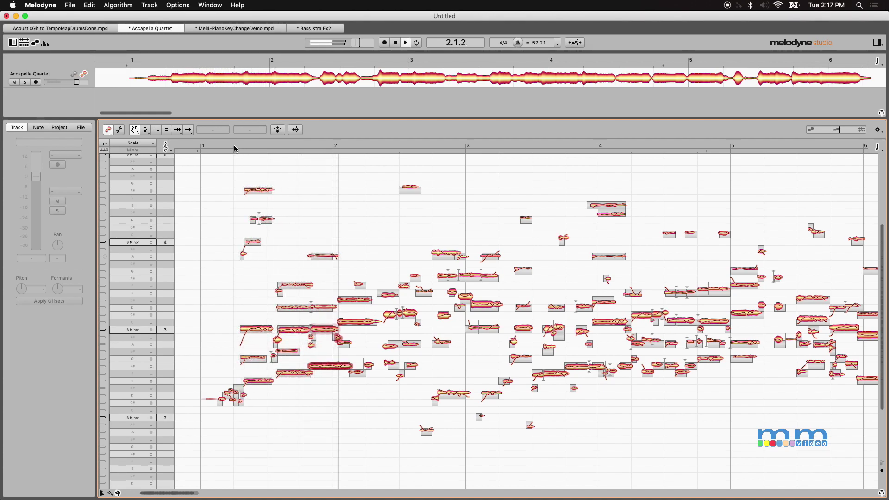
{"action": "left_click", "coordinate": [180, 79]}
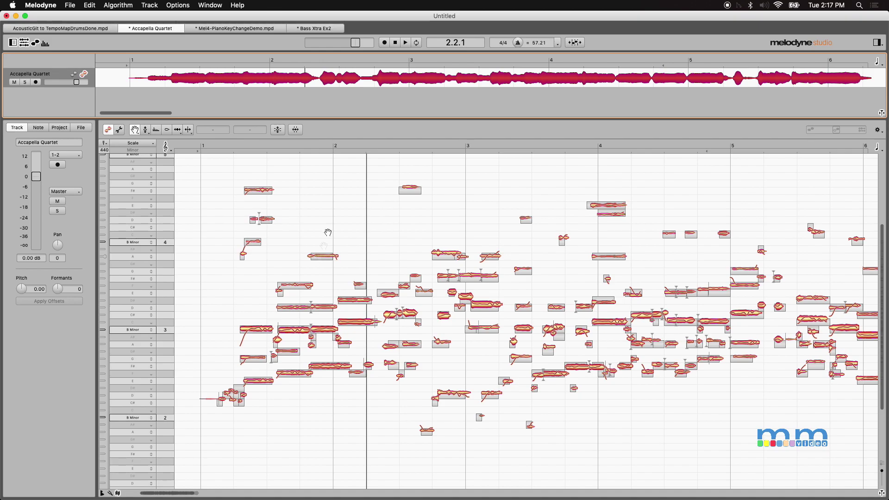
Switch to Mel4-PianoKeyChangeDemo.mpd, activate the Main Tool, and listen to the piano passage from just before bar 16.
{"action": "left_click", "coordinate": [237, 29]}
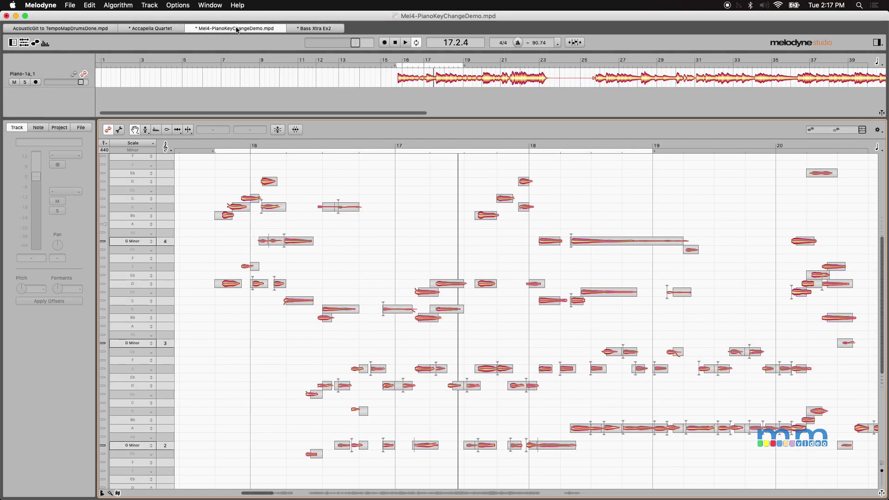
{"action": "right_click", "coordinate": [401, 211]}
{"action": "left_click", "coordinate": [390, 234]}
{"action": "left_click_drag", "start_coordinate": [391, 233], "coordinate": [350, 240]}
{"action": "right_click", "coordinate": [367, 232]}
{"action": "left_click", "coordinate": [370, 232]}
{"action": "right_click", "coordinate": [350, 240]}
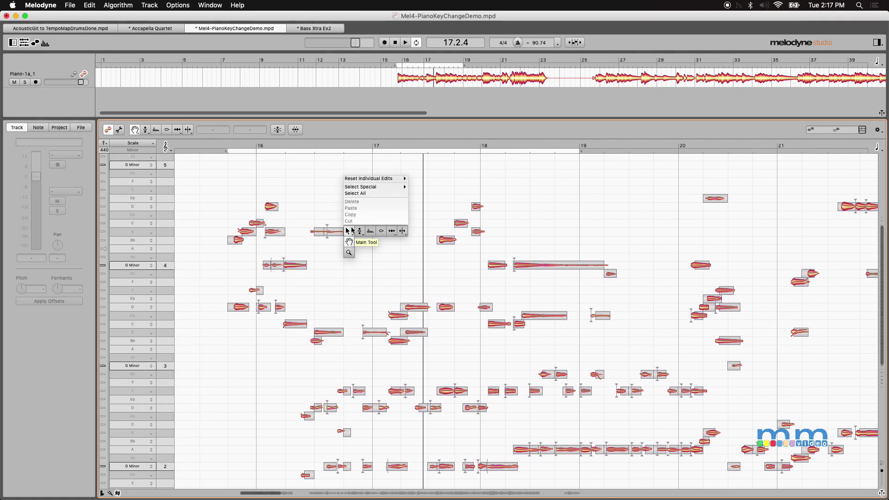
{"action": "left_click", "coordinate": [352, 231]}
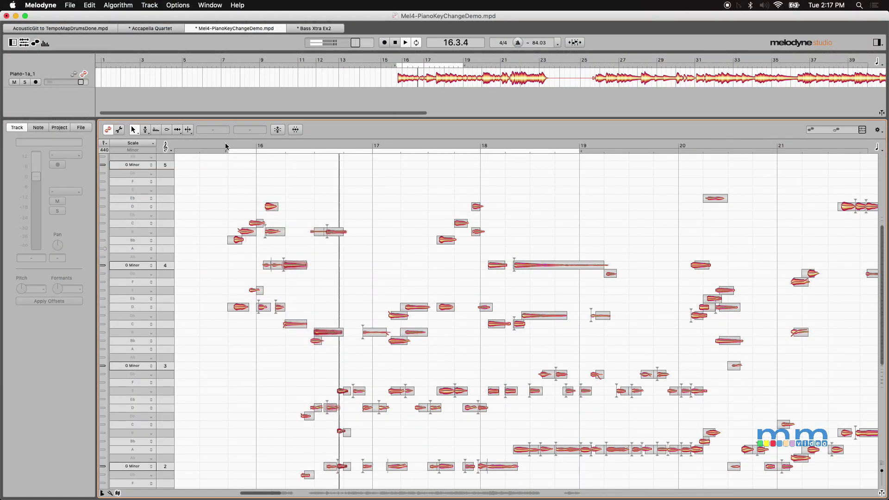
{"action": "key", "text": "space"}
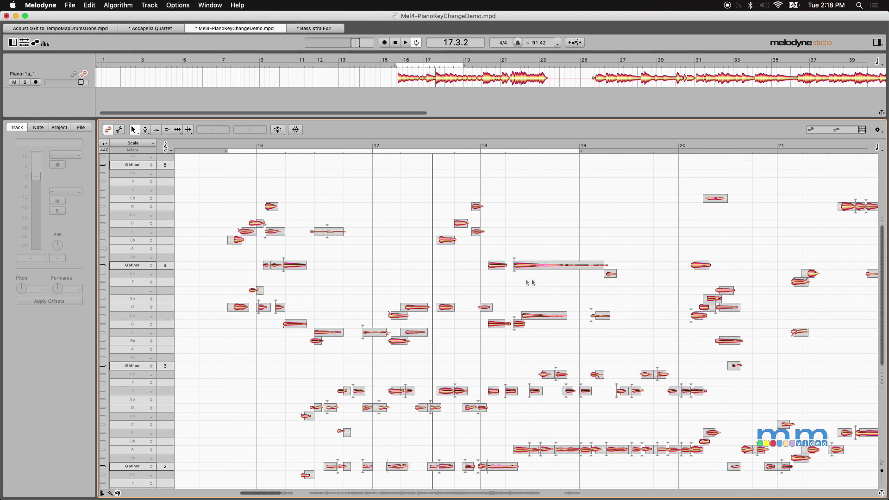
Select all notes of one pitch across the piano recording, trying several pitches in turn and ending on D5.
{"action": "left_click", "coordinate": [167, 323]}
{"action": "left_click", "coordinate": [166, 265]}
{"action": "left_click", "coordinate": [166, 232]}
{"action": "left_click", "coordinate": [165, 210]}
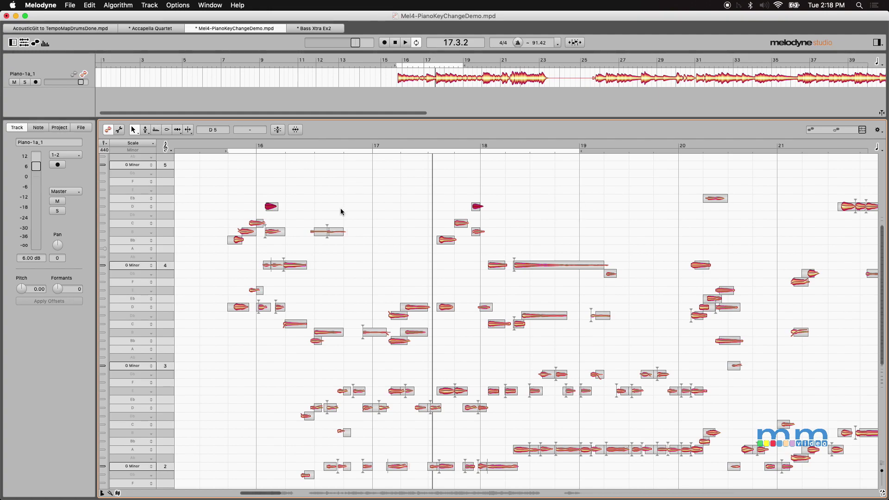
Switch to the Bass Xtra Ex2 project, activate the Main Tool, and listen to the bass from just before bar 1.
{"action": "left_click", "coordinate": [318, 28]}
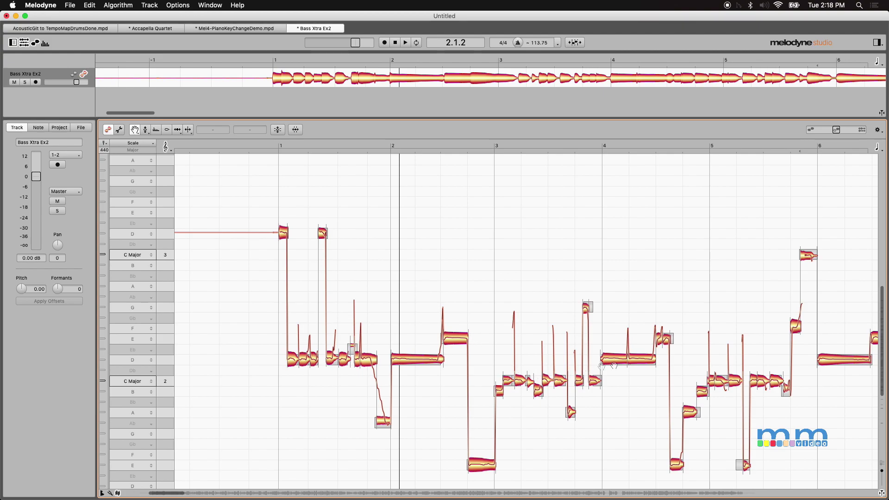
{"action": "right_click", "coordinate": [457, 243]}
{"action": "left_click", "coordinate": [450, 227]}
{"action": "left_click", "coordinate": [272, 142]}
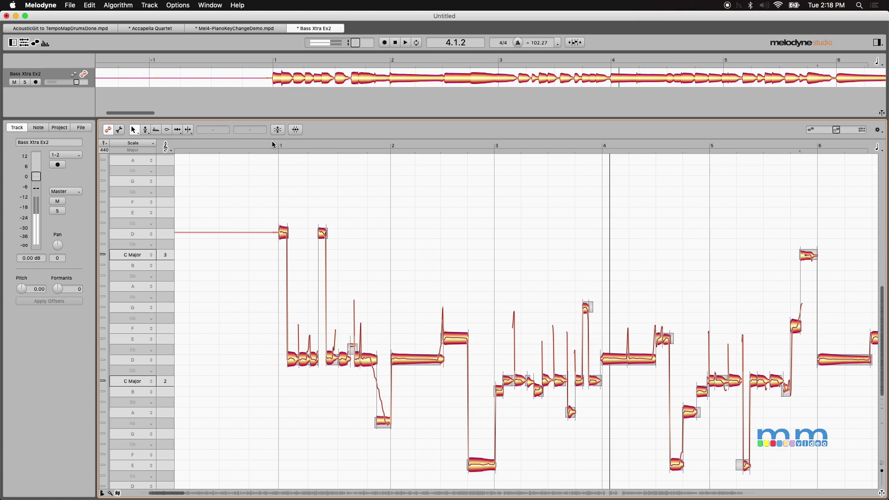
Try to change the bass recording's detection algorithm from Melodic to a polyphonic one.
{"action": "left_click", "coordinate": [119, 6]}
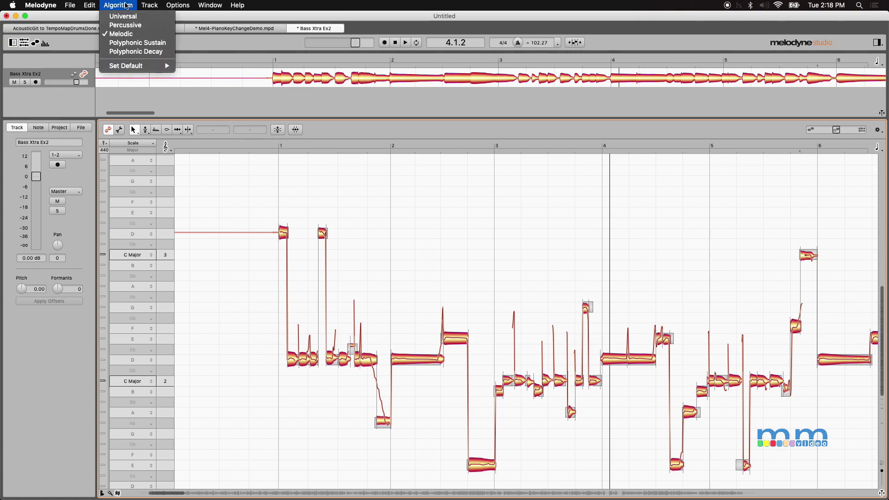
{"action": "left_click", "coordinate": [137, 49]}
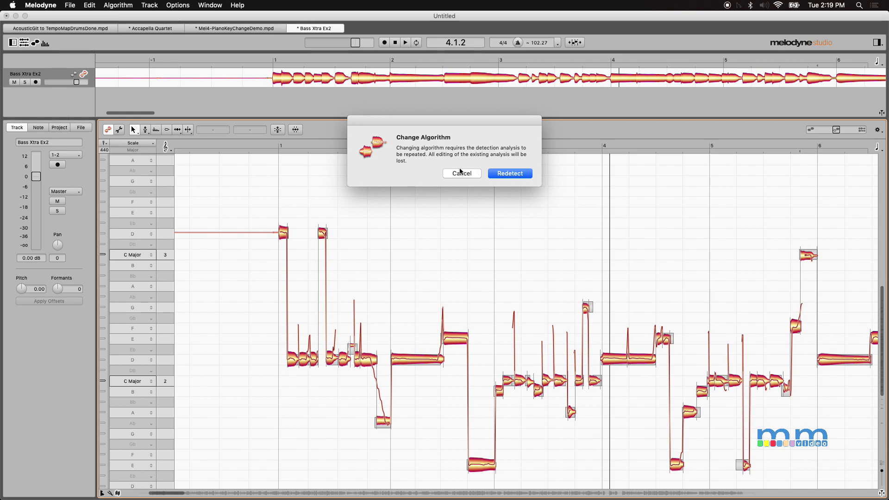
{"action": "left_click", "coordinate": [466, 172]}
Switch to AcousticGit to TempoMapDrumsDone.mpd and examine the guitar notes of bars 1 and 2 up close.
{"action": "left_click", "coordinate": [89, 30]}
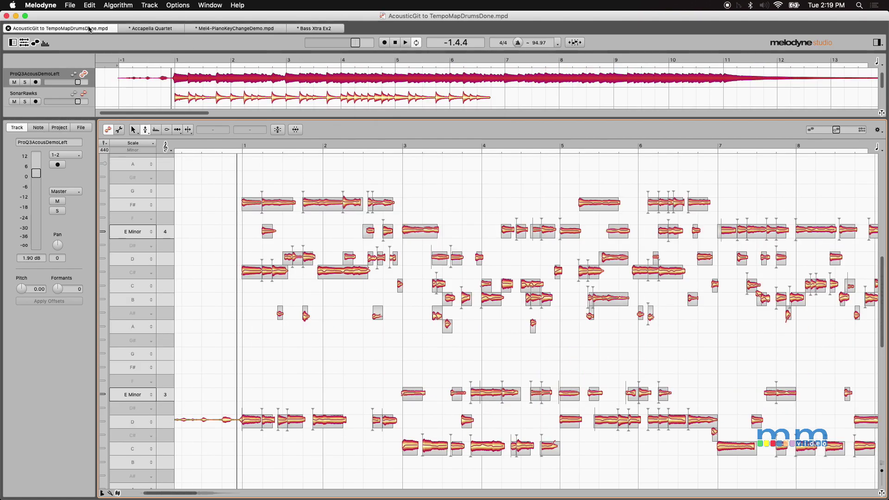
{"action": "right_click", "coordinate": [279, 228]}
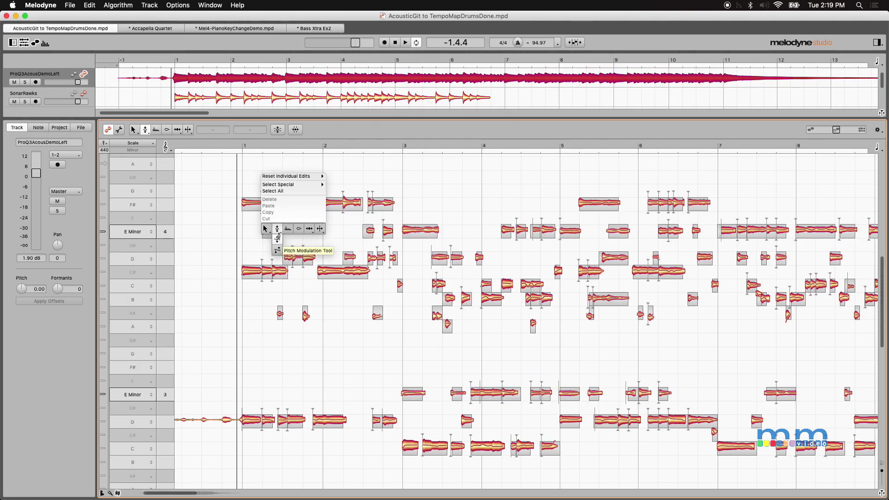
{"action": "left_click", "coordinate": [264, 246]}
{"action": "left_click_drag", "start_coordinate": [264, 247], "coordinate": [419, 323]}
{"action": "right_click", "coordinate": [350, 299]}
{"action": "left_click", "coordinate": [354, 290]}
Listen to the opening bars and use the Note Separation Tool to split the second F#4 note and the long F#4 note at bar 2.
{"action": "right_click", "coordinate": [419, 323]}
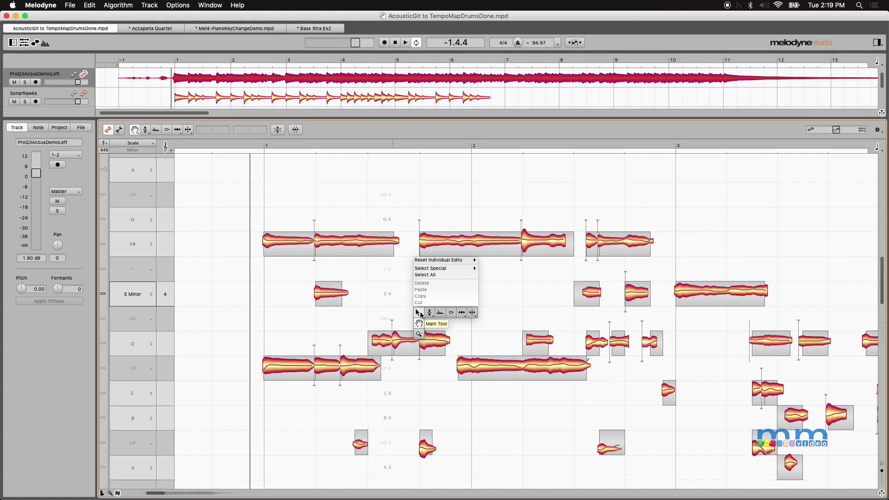
{"action": "left_click", "coordinate": [471, 312]}
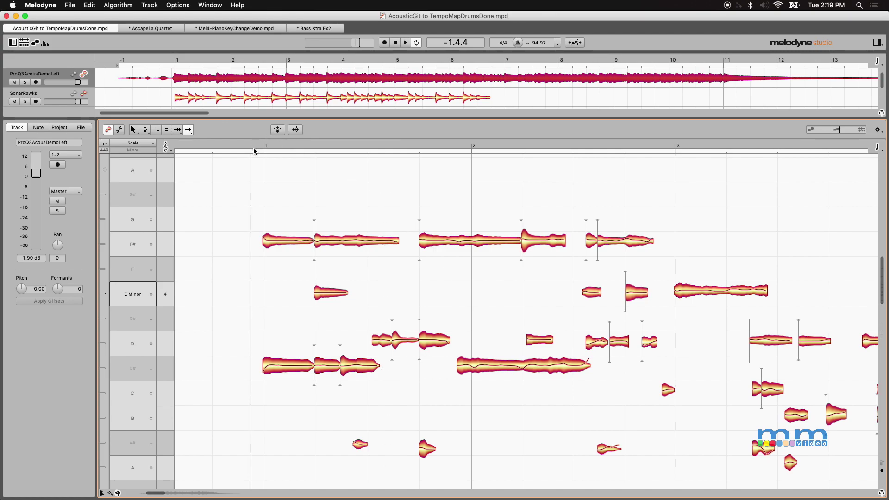
{"action": "key", "text": "space"}
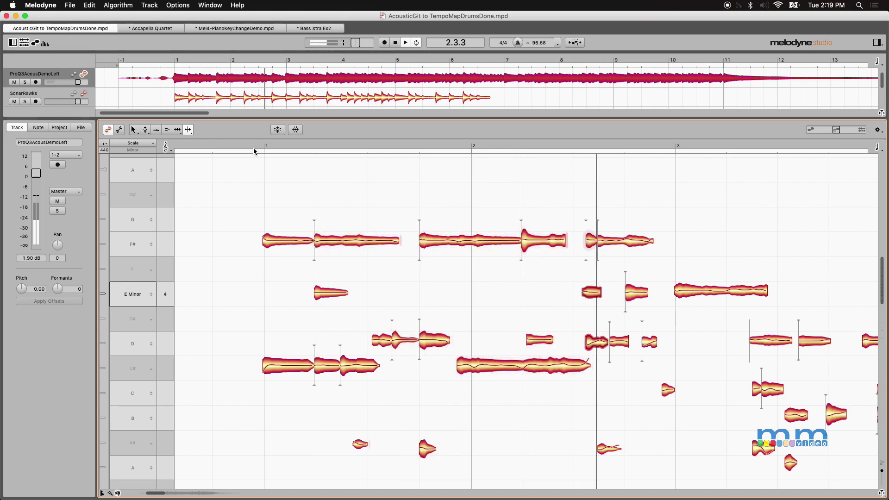
{"action": "right_click", "coordinate": [367, 211]}
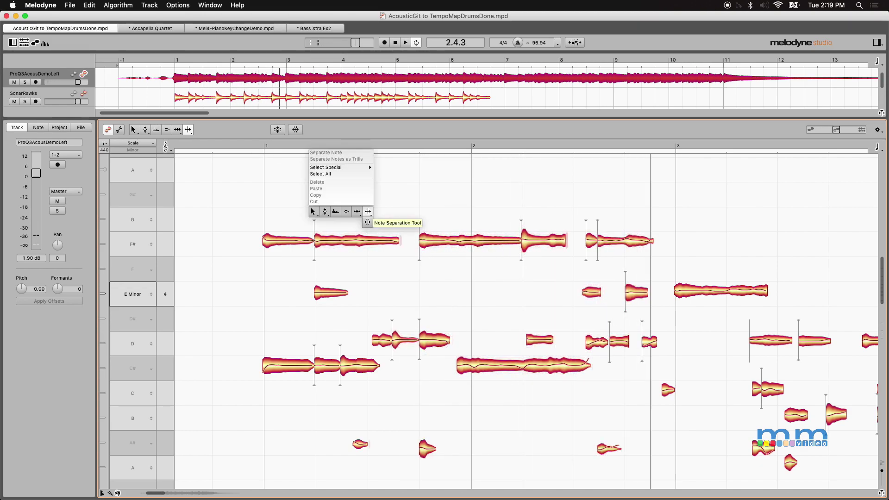
{"action": "left_click", "coordinate": [342, 239]}
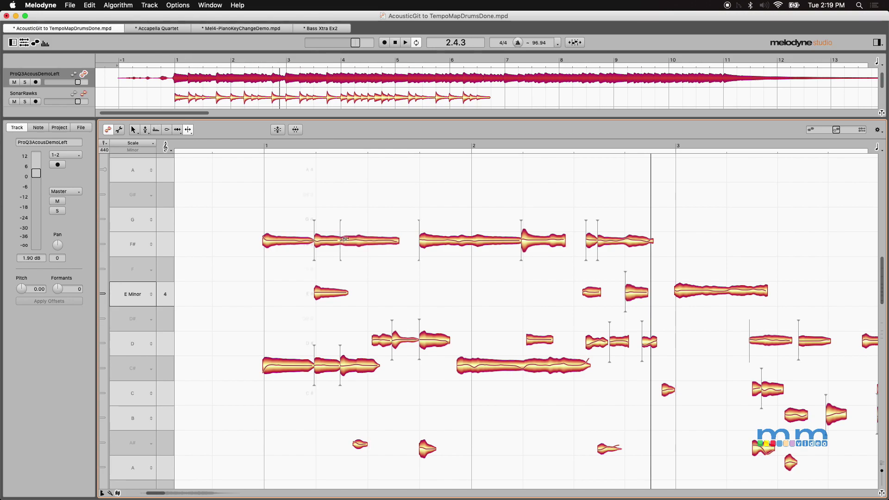
{"action": "left_click", "coordinate": [472, 241]}
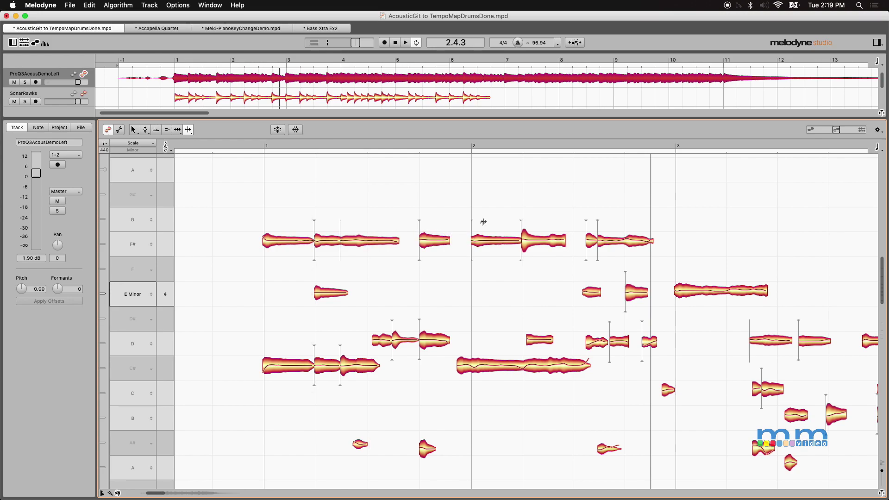
Raise the short separated F#4 note just before bar 2 to G4 with the Pitch Tool.
{"action": "right_click", "coordinate": [486, 217]}
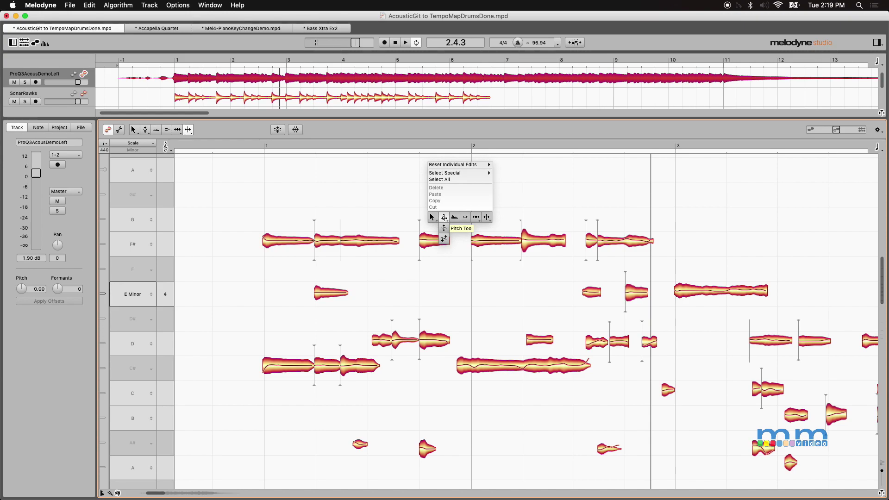
{"action": "left_click", "coordinate": [443, 228]}
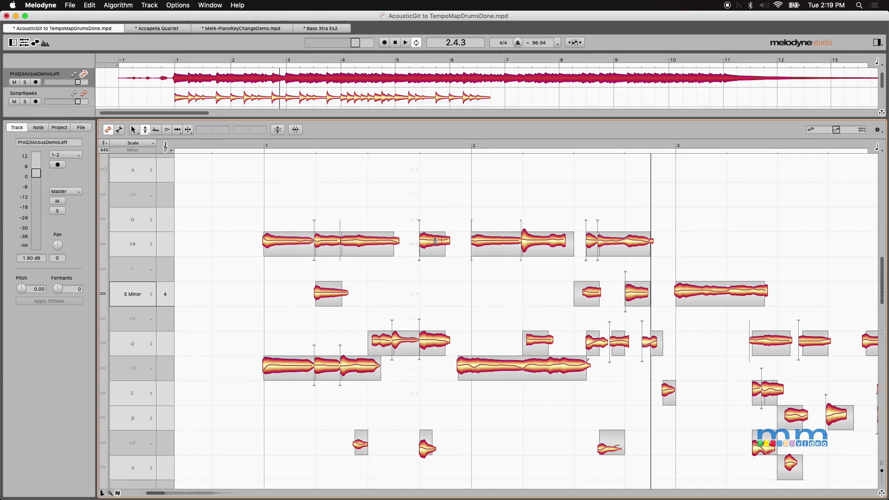
{"action": "left_click_drag", "start_coordinate": [434, 241], "coordinate": [433, 217]}
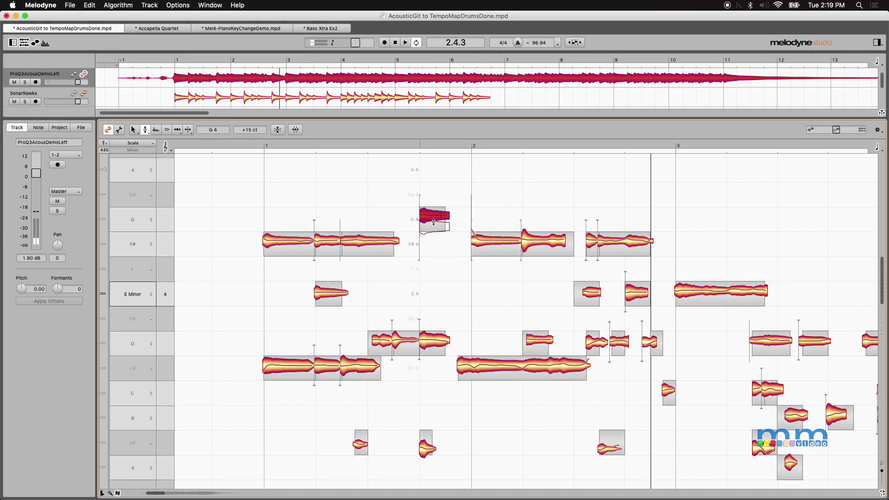
Compare playback of the opening bars with the note split and pitch change undone and with both restored.
{"action": "left_click", "coordinate": [245, 143]}
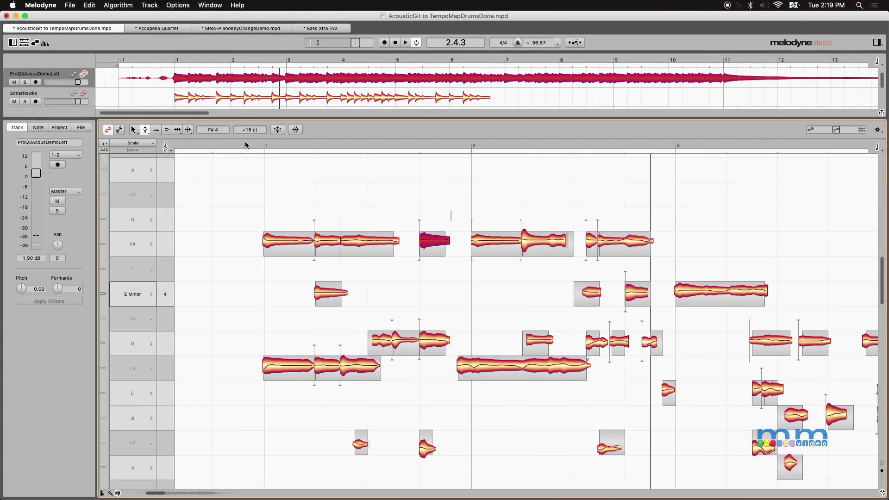
{"action": "left_click", "coordinate": [245, 144]}
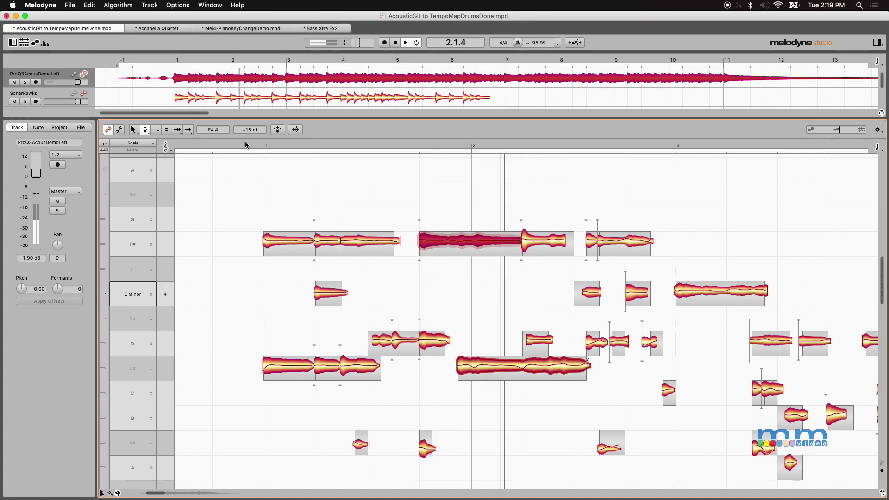
{"action": "key", "text": "cmd+z"}
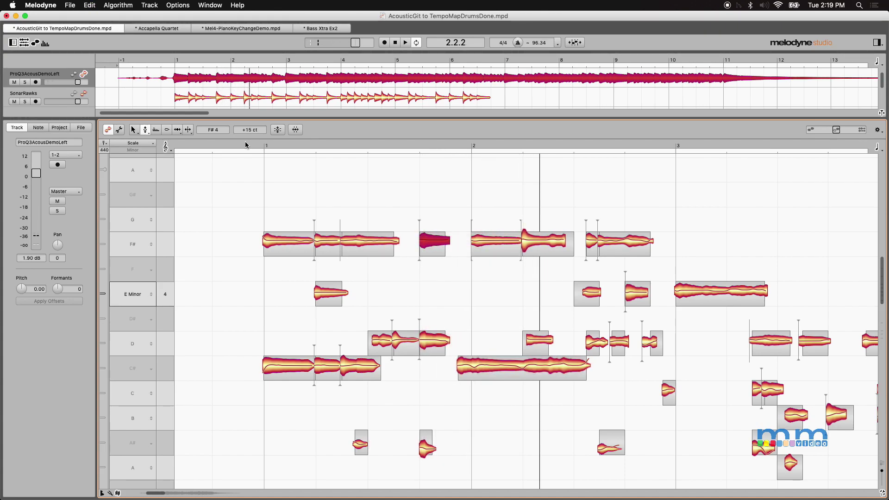
{"action": "key", "text": "cmd+z"}
{"action": "left_click", "coordinate": [335, 140]}
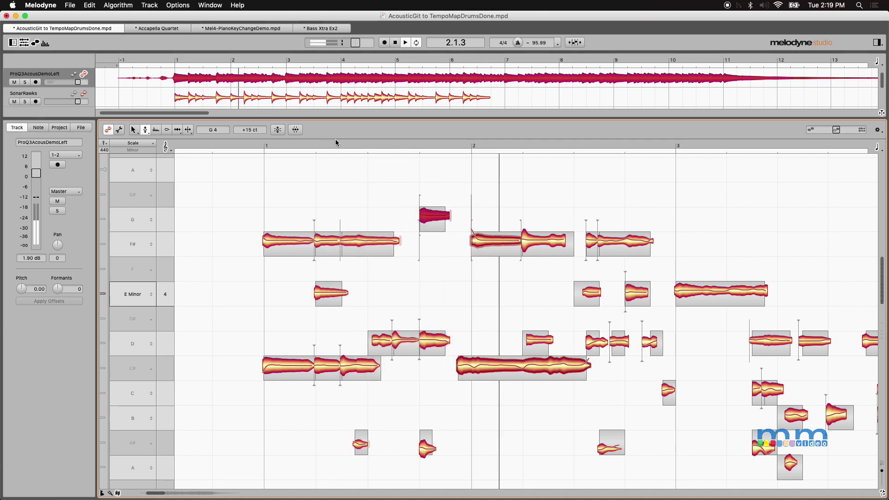
{"action": "left_click", "coordinate": [510, 192]}
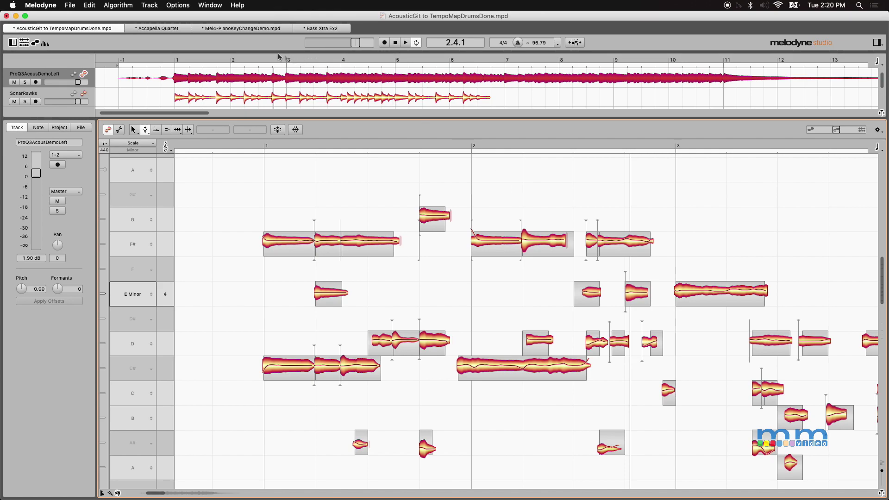
Switch to the Accapella Quartet project, activate the Main Tool, and open the recording in Note Assignment Mode.
{"action": "left_click", "coordinate": [166, 29]}
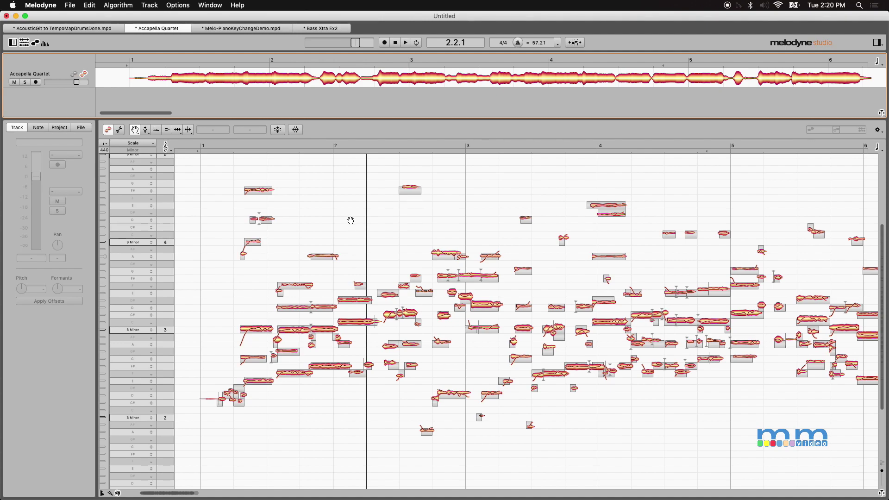
{"action": "left_click", "coordinate": [120, 131]}
{"action": "right_click", "coordinate": [357, 196]}
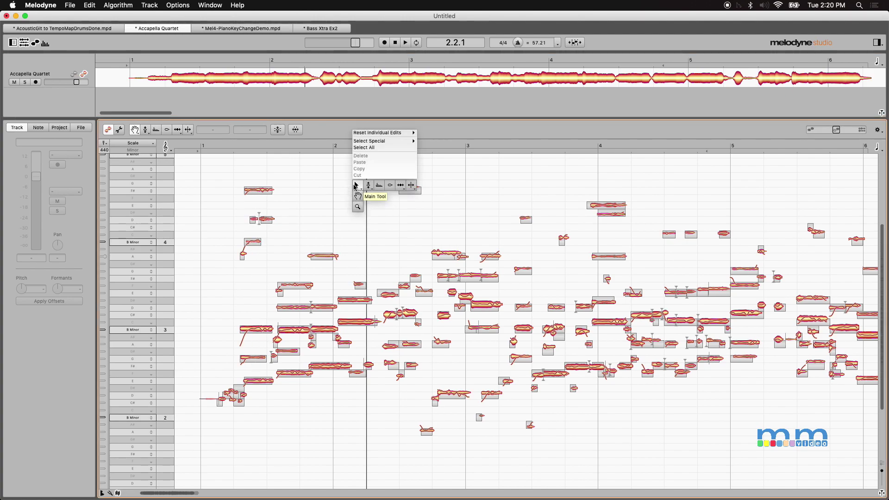
{"action": "left_click", "coordinate": [357, 187]}
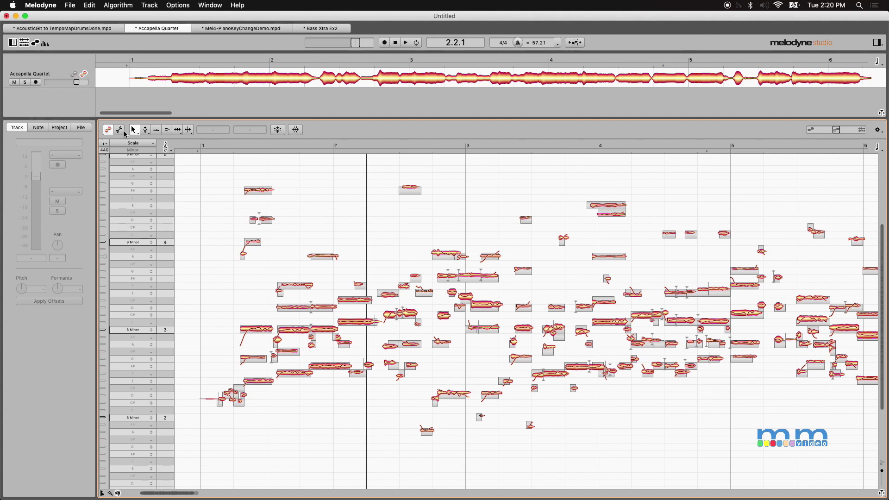
{"action": "left_click", "coordinate": [119, 129]}
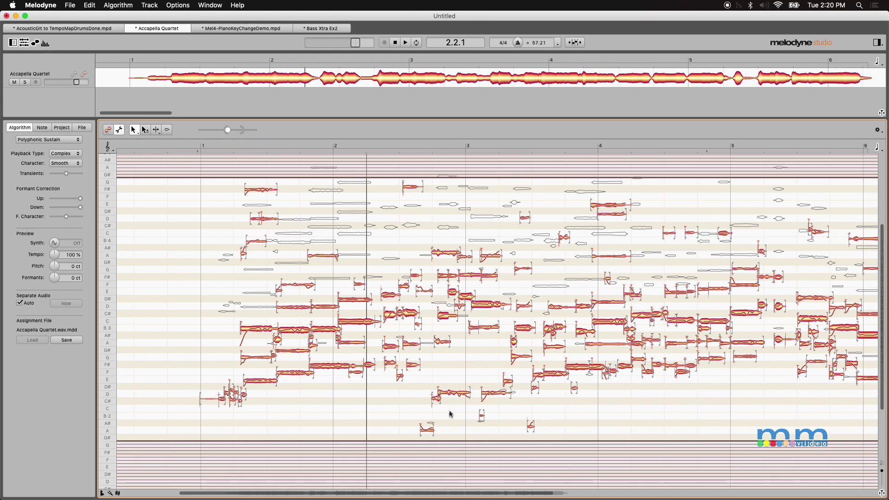
Audition the stray high notes around F#5 and D5, and narrow the detection range to between about C#3 and G4.
{"action": "left_click", "coordinate": [264, 191]}
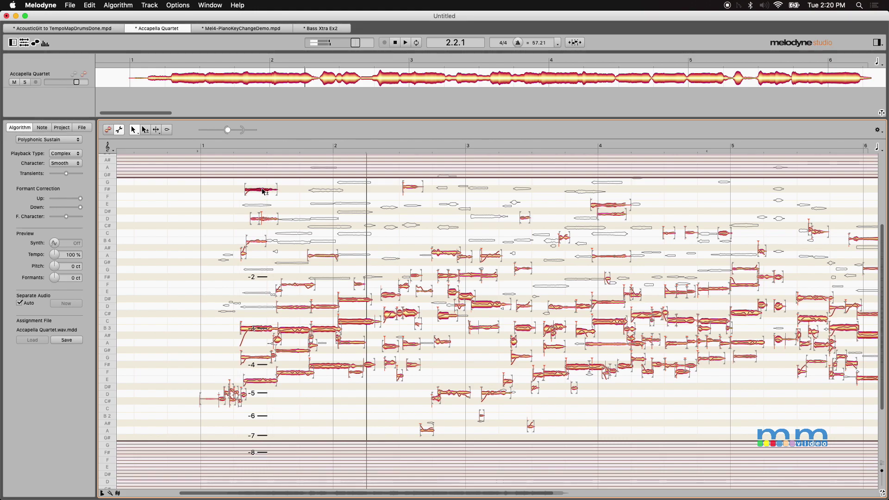
{"action": "left_click", "coordinate": [264, 221]}
{"action": "left_click", "coordinate": [413, 188]}
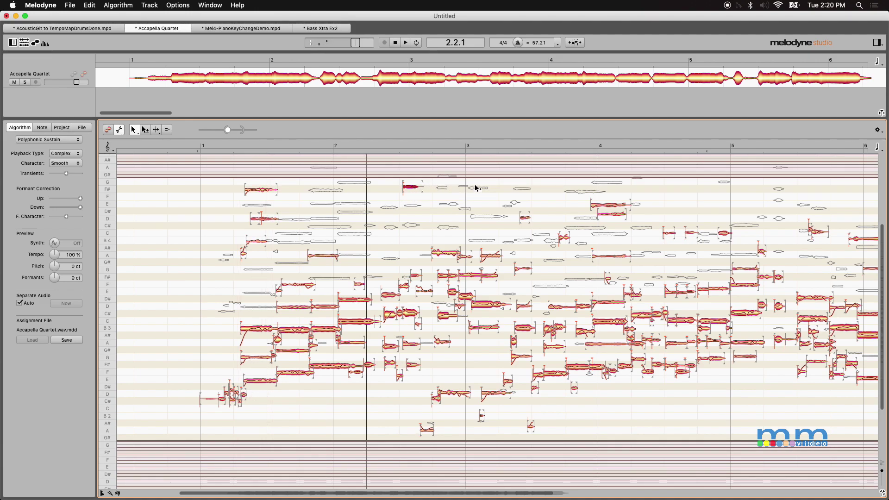
{"action": "left_click_drag", "start_coordinate": [476, 179], "coordinate": [488, 271]}
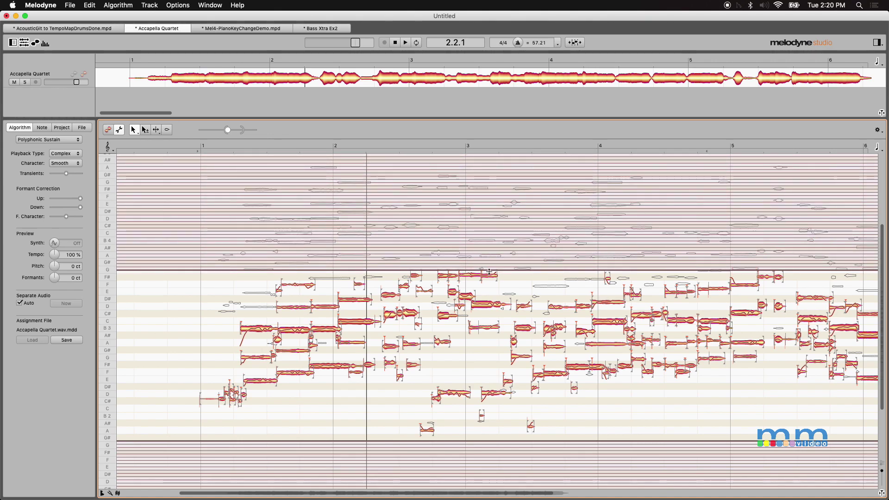
{"action": "left_click_drag", "start_coordinate": [589, 440], "coordinate": [587, 407]}
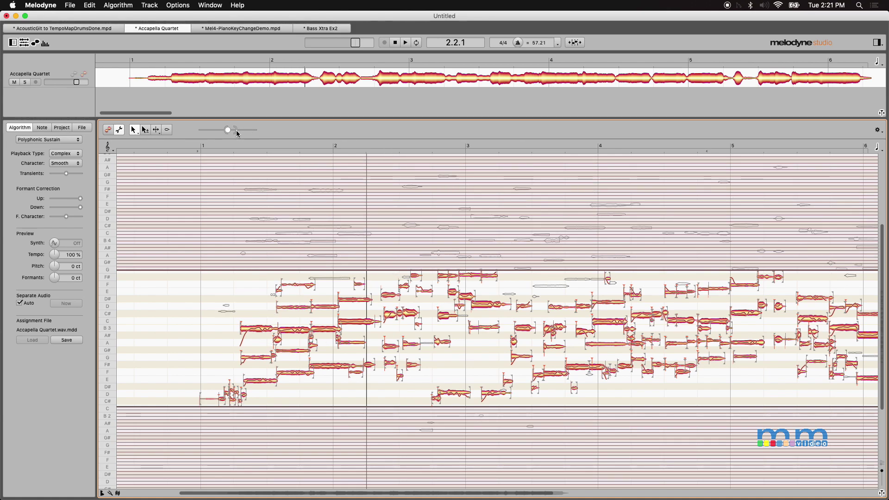
Raise the note detection amount slightly and deactivate the long F4 note just before bar 2.
{"action": "left_click_drag", "start_coordinate": [230, 134], "coordinate": [232, 130]}
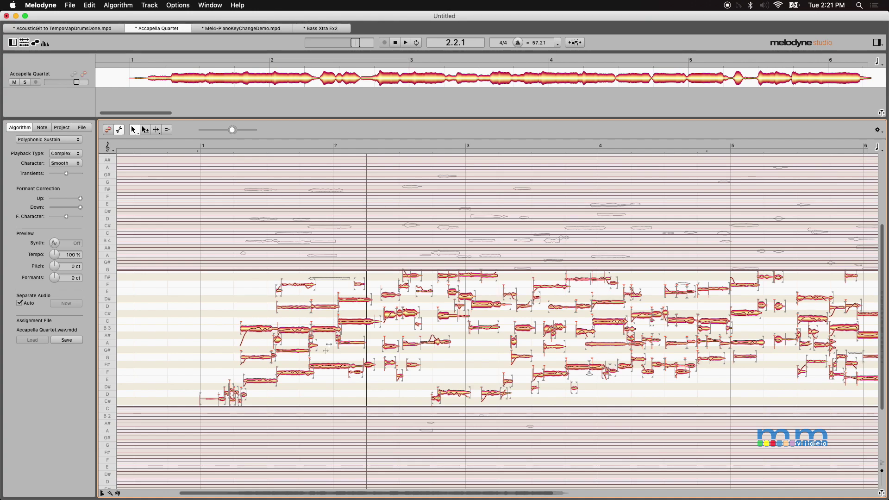
{"action": "left_click", "coordinate": [297, 287]}
{"action": "key", "text": "Delete"}
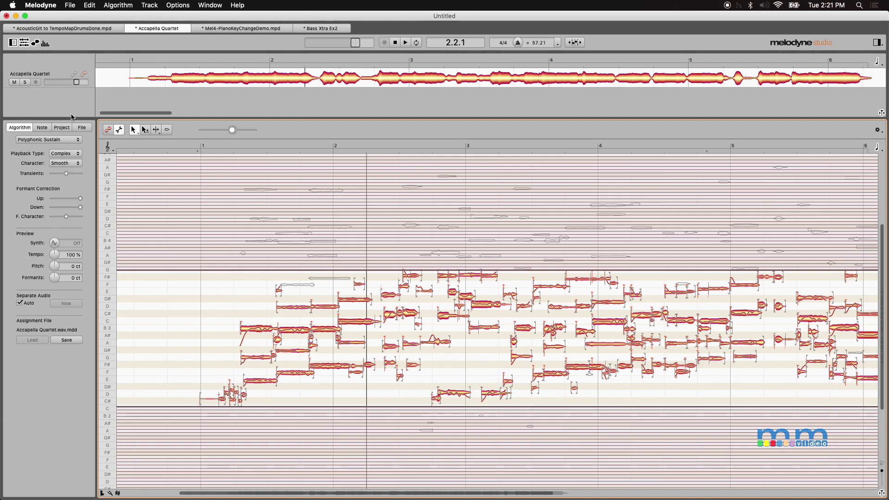
Leave Note Assignment Mode and play the quartet recording from early in bar 1 into bar 2.
{"action": "left_click", "coordinate": [108, 130]}
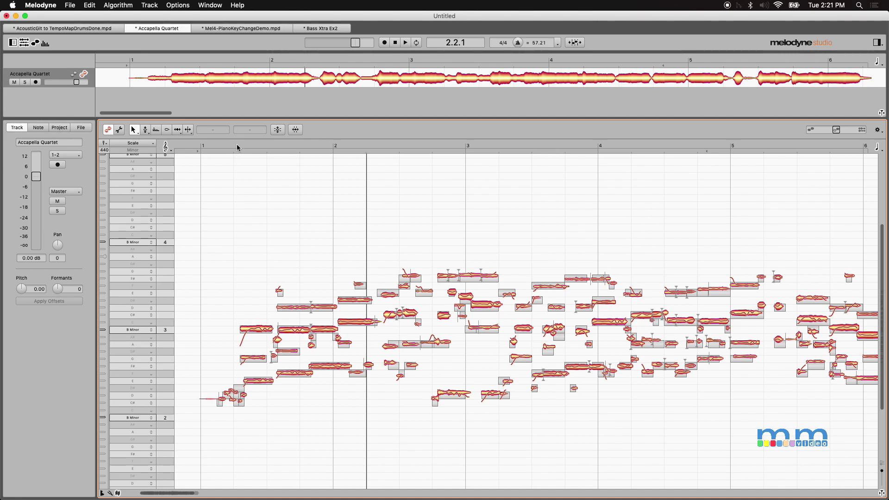
{"action": "left_click", "coordinate": [235, 144]}
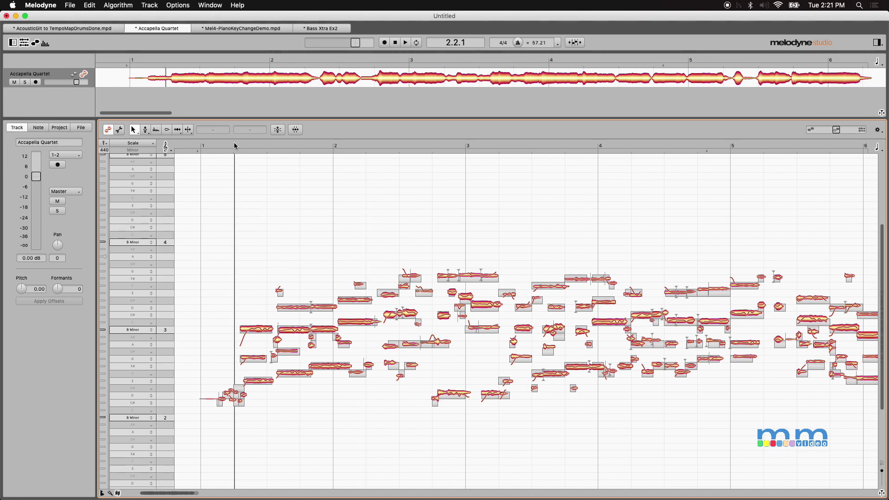
{"action": "key", "text": "space"}
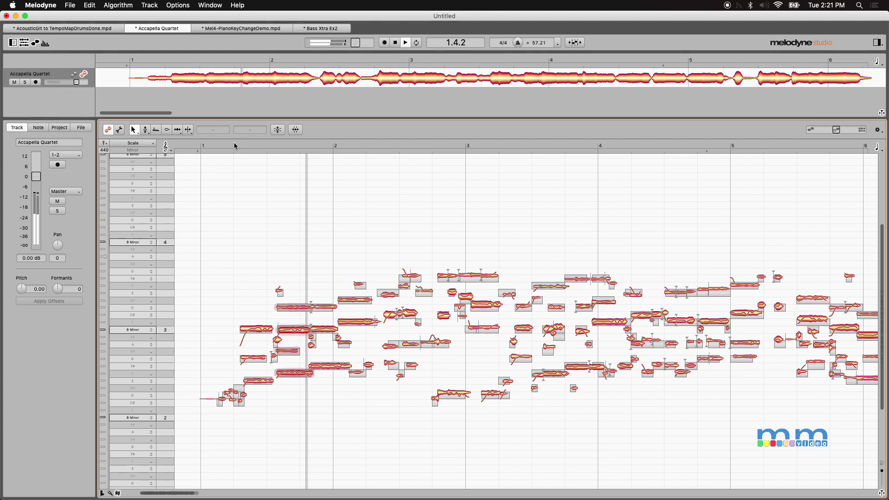
{"action": "key", "text": "space"}
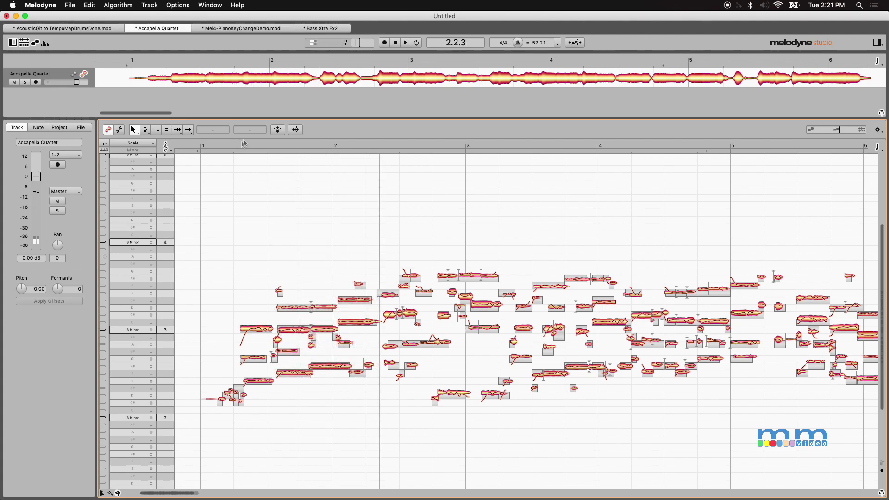
Switch to the AcousticGit to TempoMapDrumsDone project and bring its notes up to bar 10 into view with the zoom and scroll tools.
{"action": "left_click", "coordinate": [235, 30]}
{"action": "left_click", "coordinate": [95, 29]}
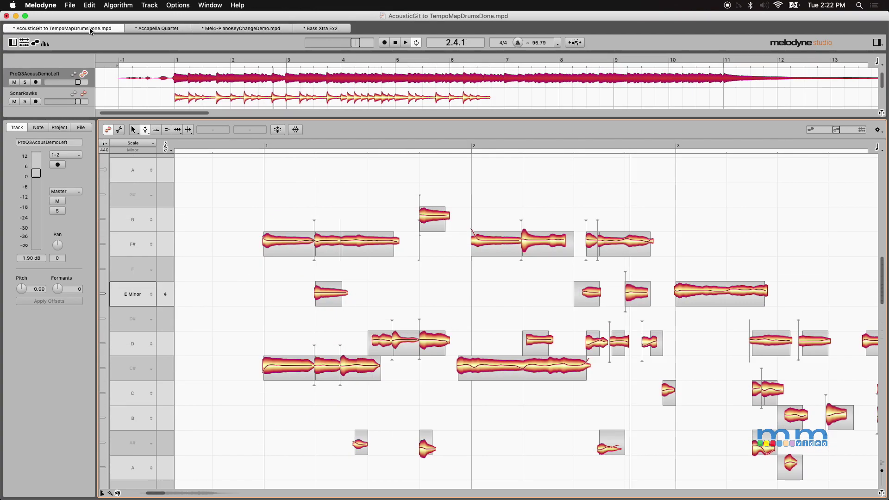
{"action": "right_click", "coordinate": [453, 250]}
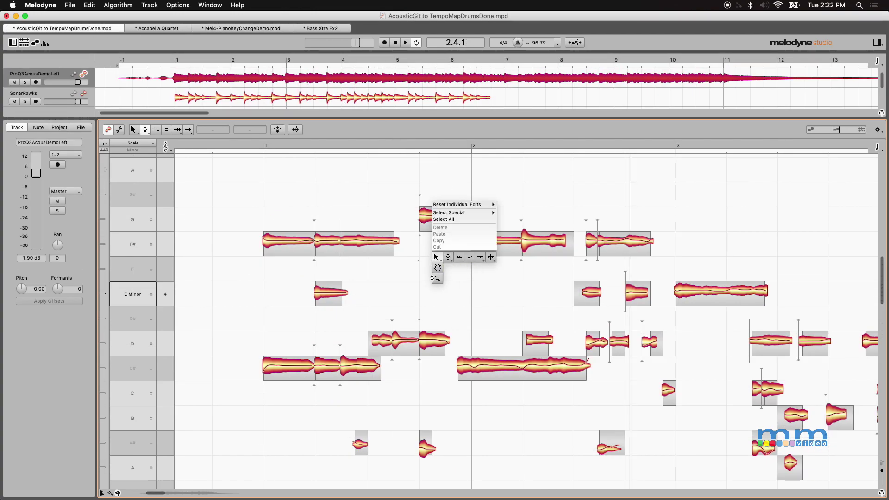
{"action": "left_click", "coordinate": [435, 255]}
{"action": "left_click", "coordinate": [401, 259], "text": "alt"}
{"action": "left_click_drag", "start_coordinate": [401, 259], "coordinate": [271, 195]}
{"action": "right_click", "coordinate": [361, 218]}
{"action": "left_click", "coordinate": [360, 204]}
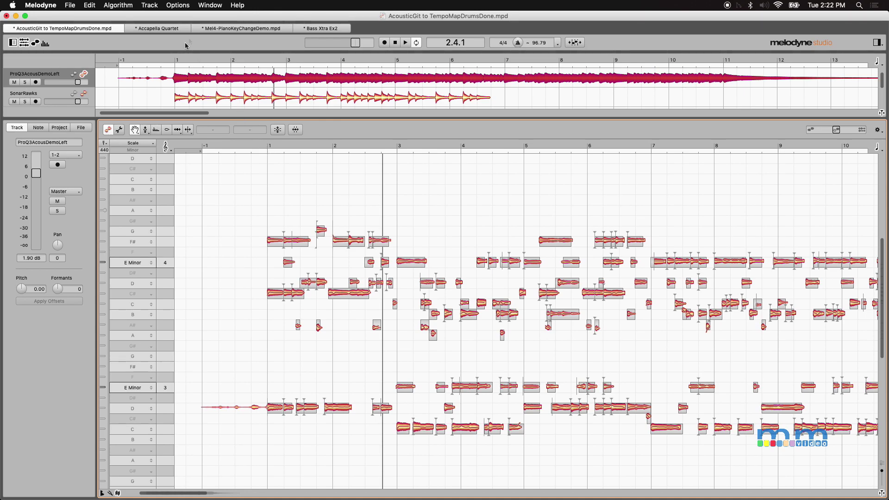
Review the detected notes in the Bass Xtra Ex2 and Mel4-PianoKeyChangeDemo projects, keeping the Main Tool active in the piano project.
{"action": "left_click", "coordinate": [316, 30]}
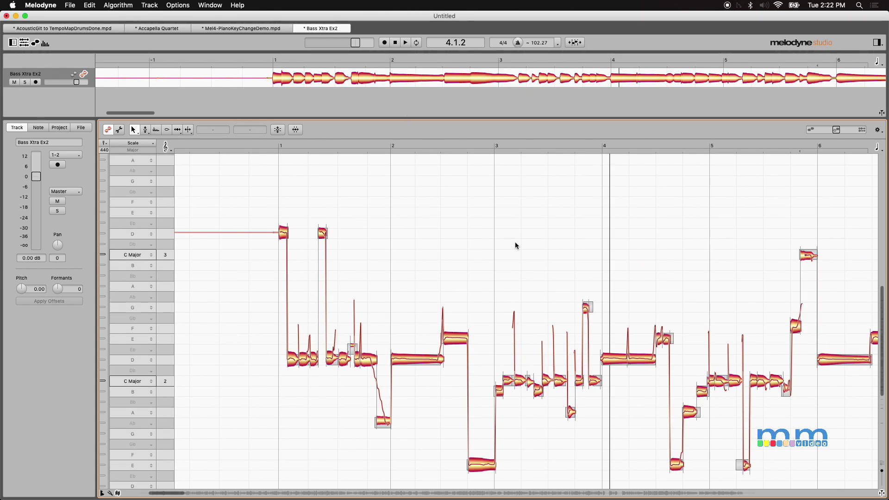
{"action": "left_click", "coordinate": [226, 28]}
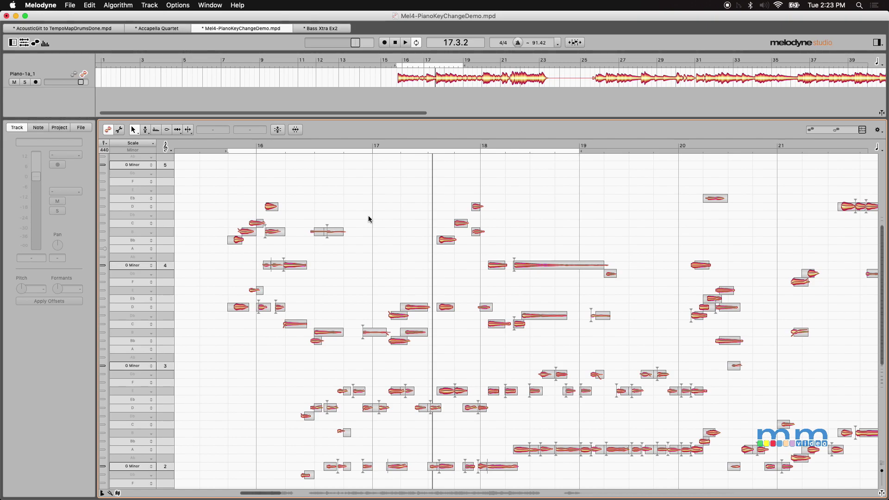
{"action": "left_click", "coordinate": [145, 131]}
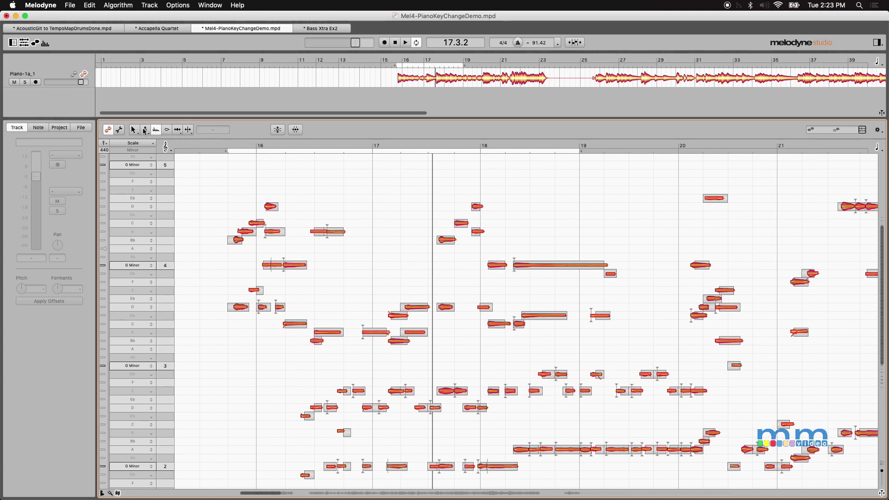
{"action": "left_click", "coordinate": [134, 130]}
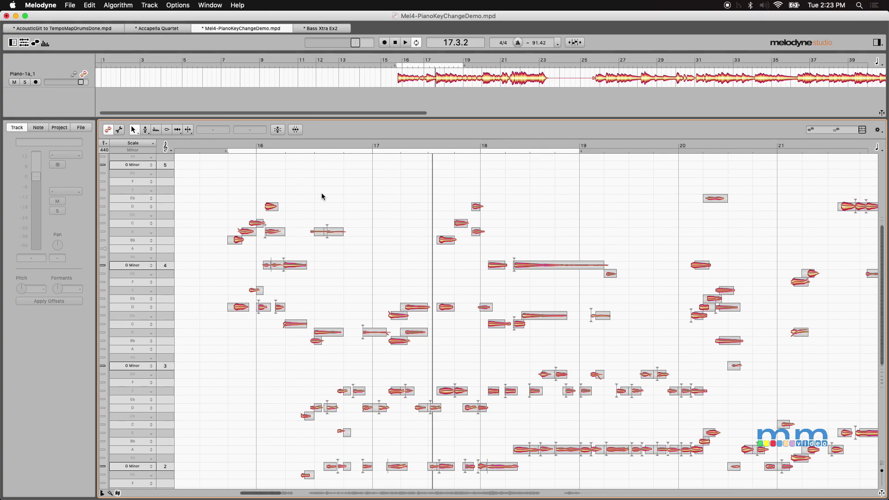
Return to the AcousticGit to TempoMapDrumsDone project and activate the Main Tool.
{"action": "left_click", "coordinate": [85, 29]}
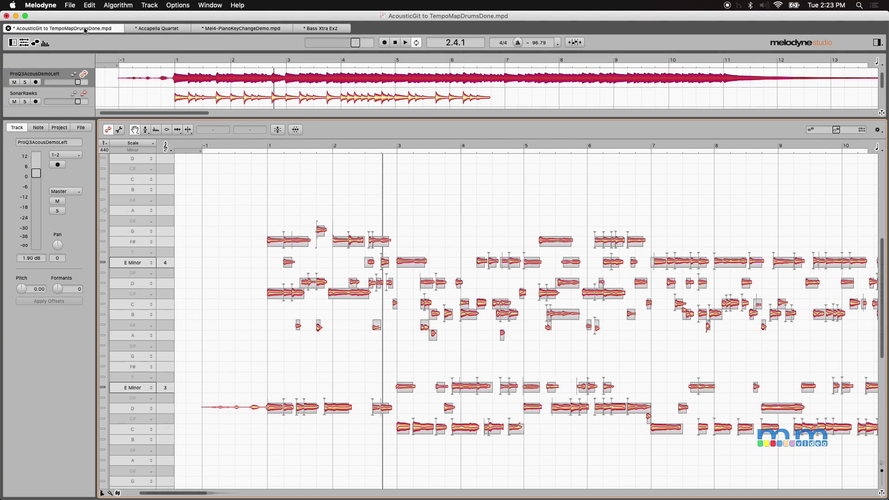
{"action": "right_click", "coordinate": [370, 168]}
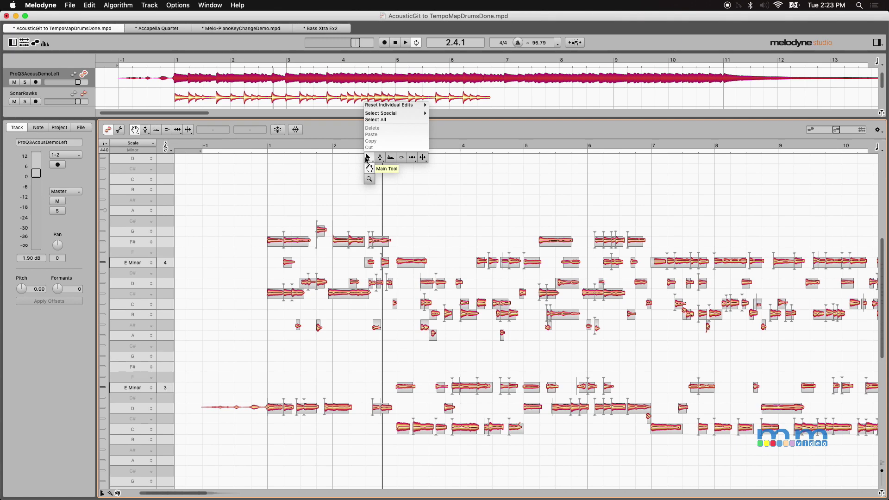
{"action": "left_click", "coordinate": [366, 159]}
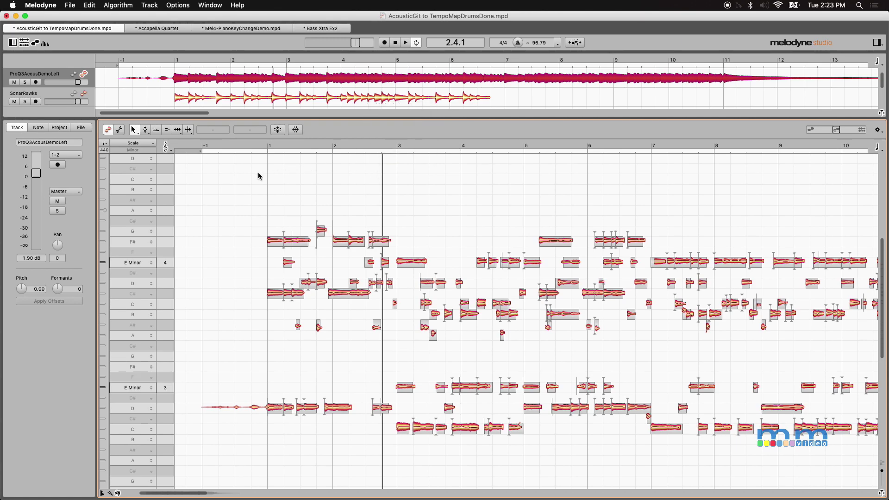